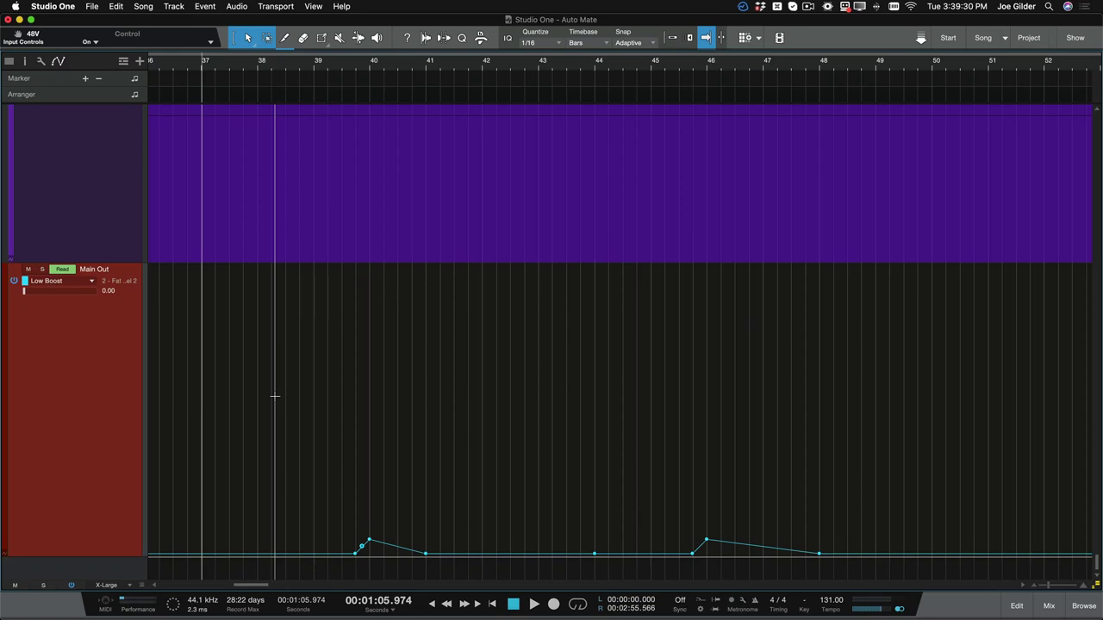
# Reposition the extra automation point after the bar 40 Low Boost peak to simplify the bump
pyautogui.click(376, 513)
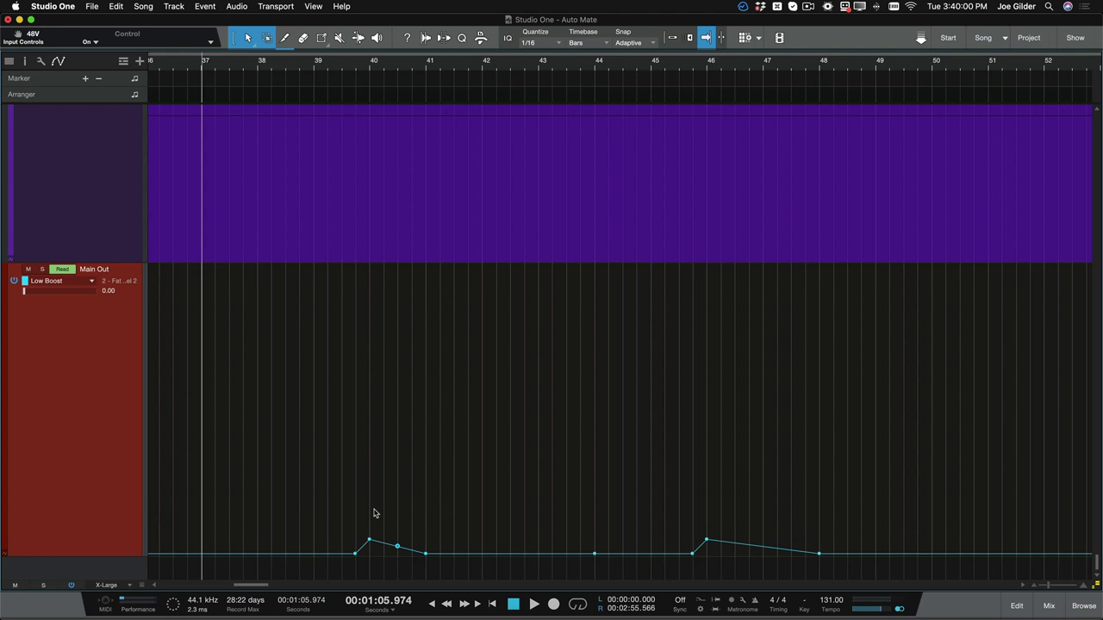
# Set Main Out automation to Auto: Off and play the song from bar 37
pyautogui.click(59, 269)
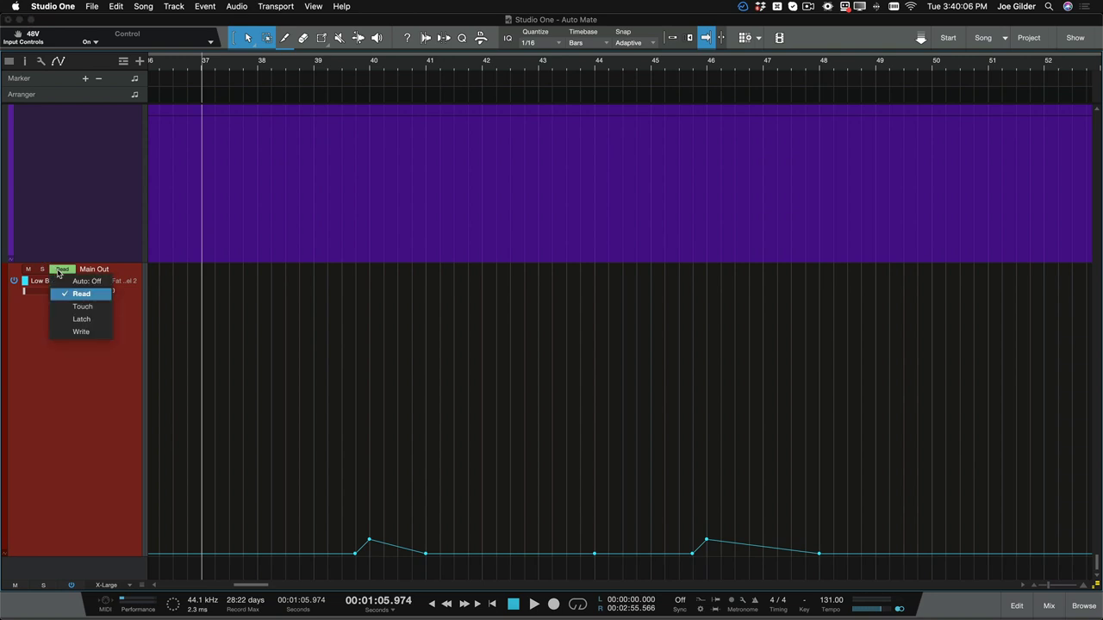
pyautogui.click(83, 281)
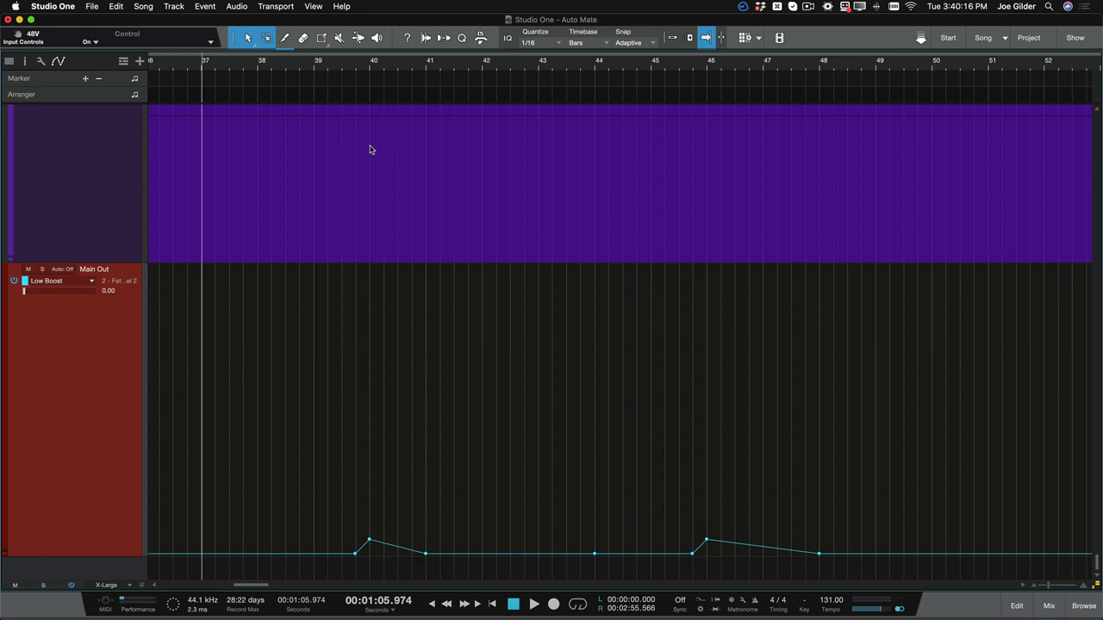
pyautogui.press('space')
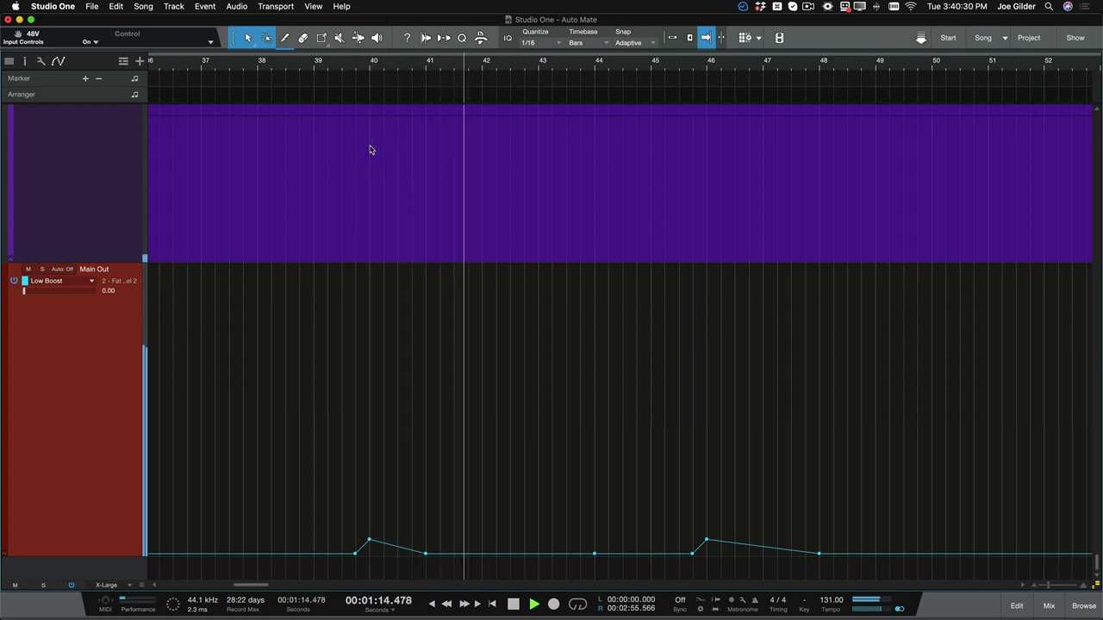
# Stop playback and open Main Out's Fat Channel XT from the Low Boost lane label
pyautogui.press('space')
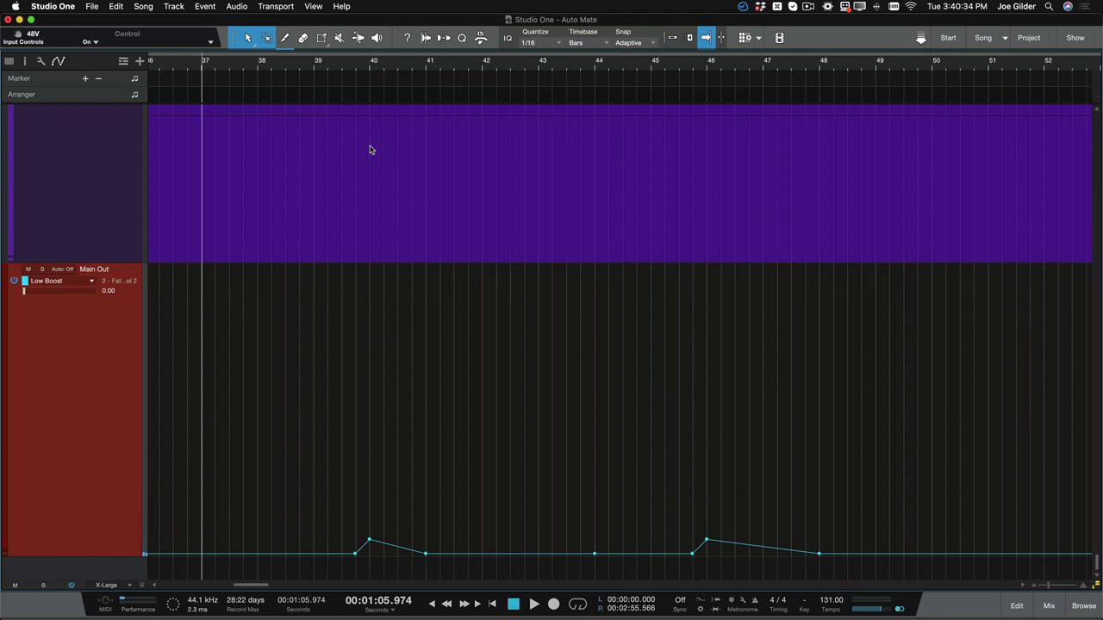
pyautogui.doubleClick(99, 417)
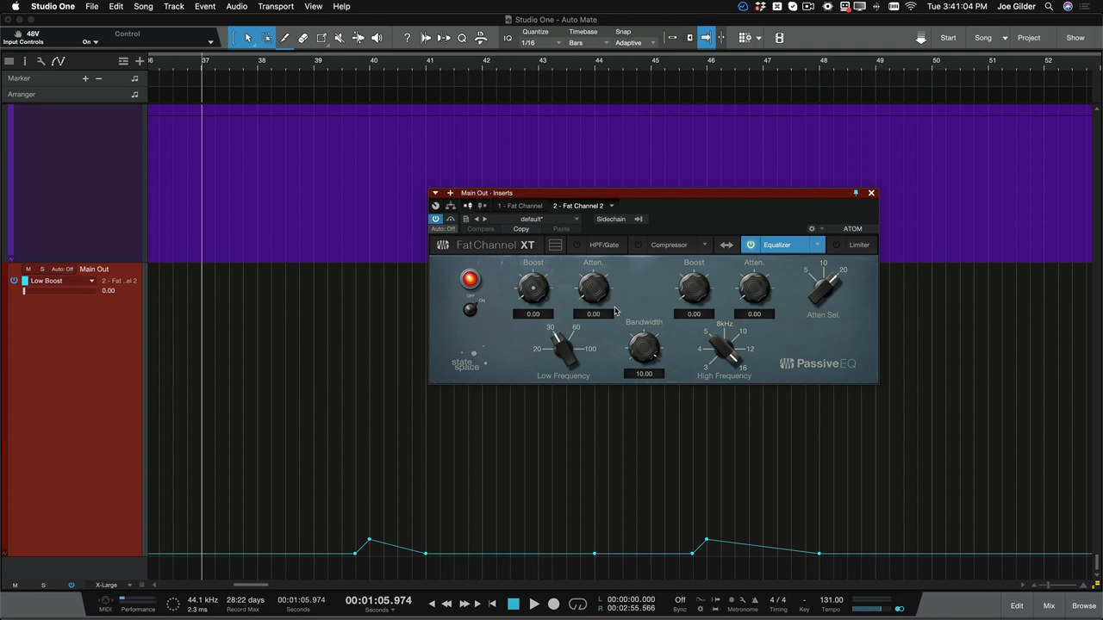
# In the Console, open Main Out's Fat Channel 2 and list its Equalizer models
pyautogui.press('F3')
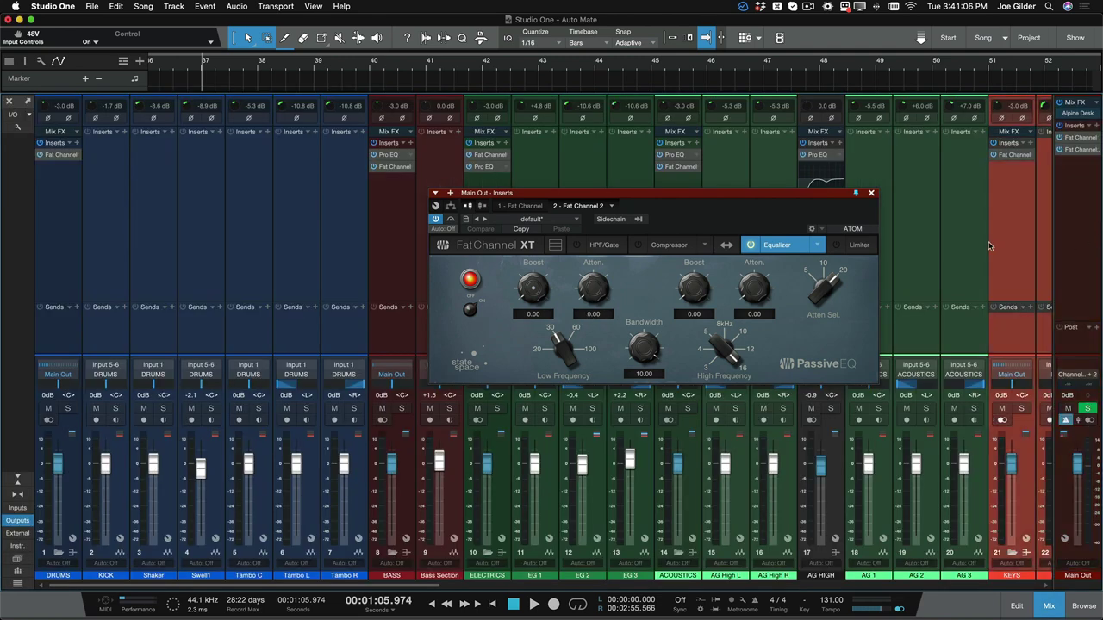
pyautogui.click(1079, 244)
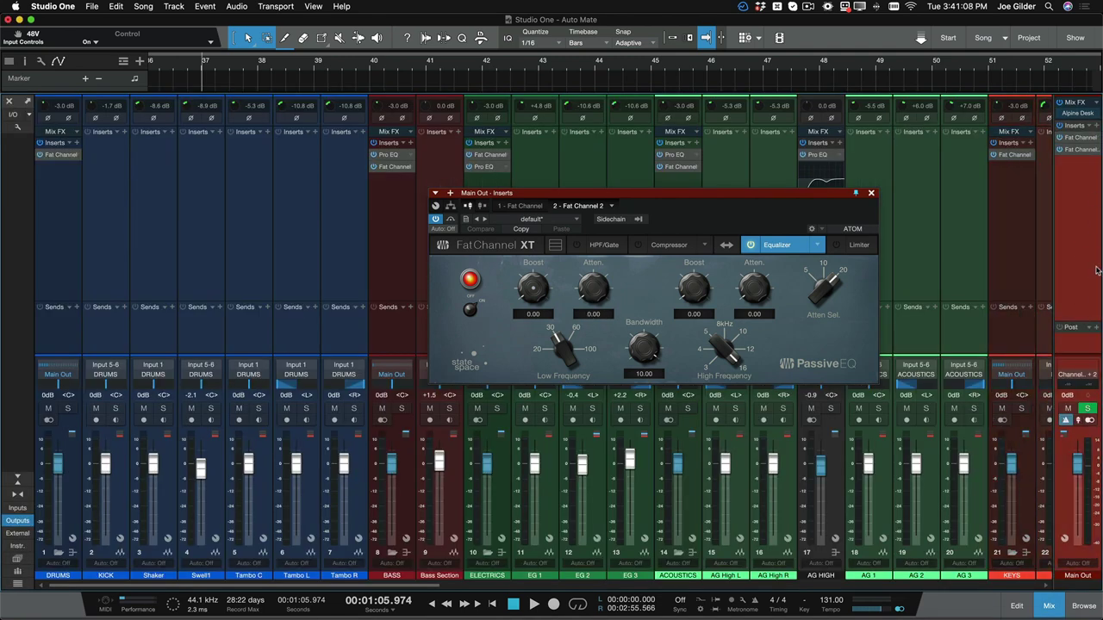
pyautogui.click(1077, 138)
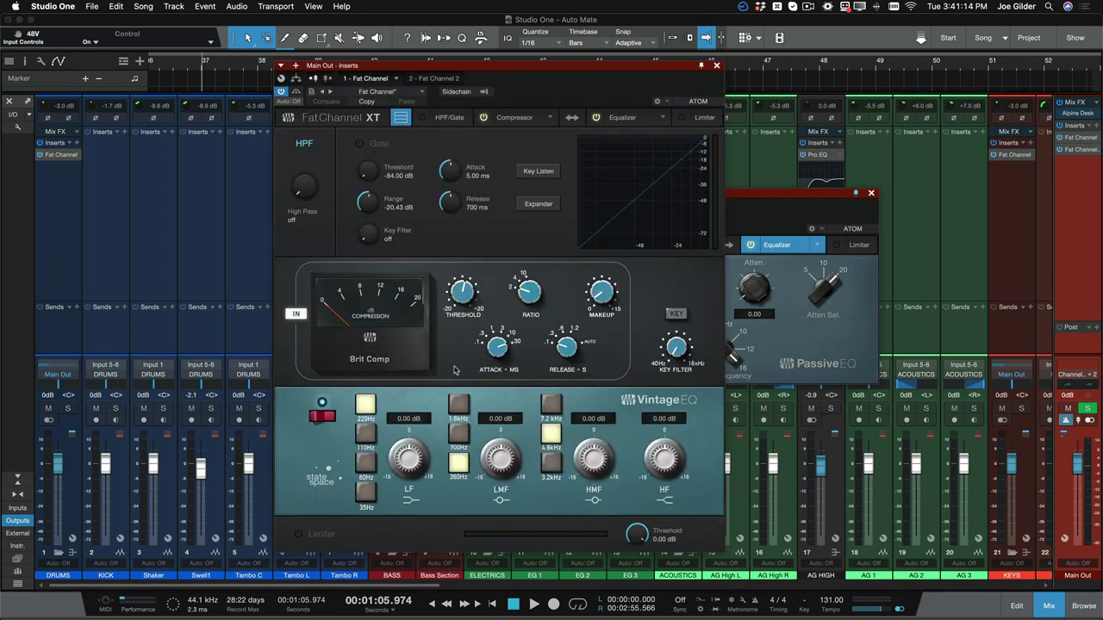
pyautogui.click(428, 77)
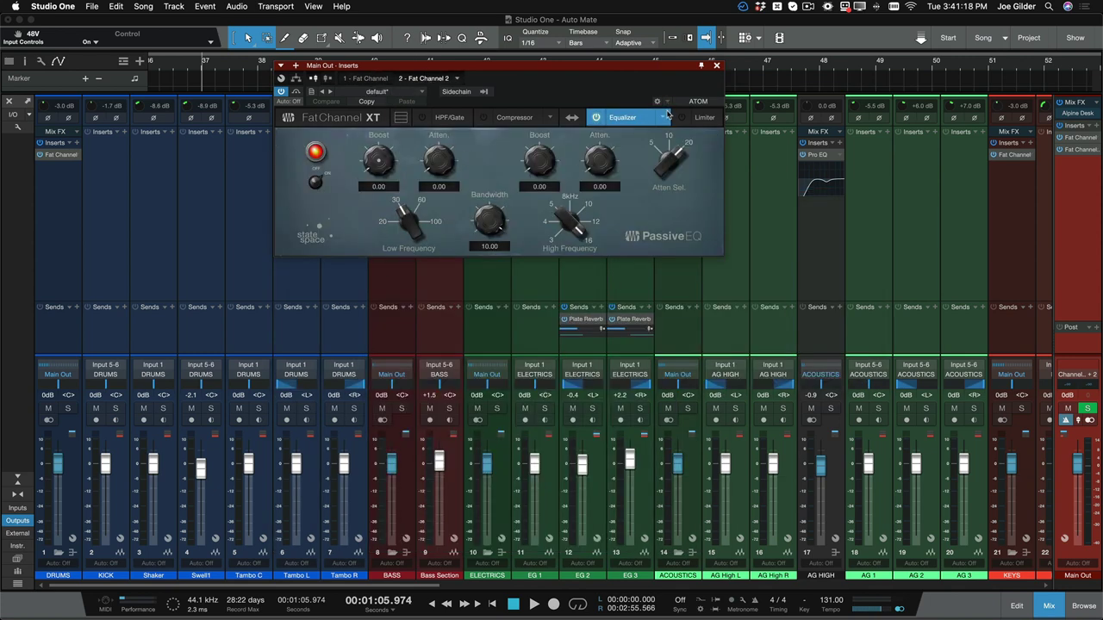
pyautogui.click(665, 117)
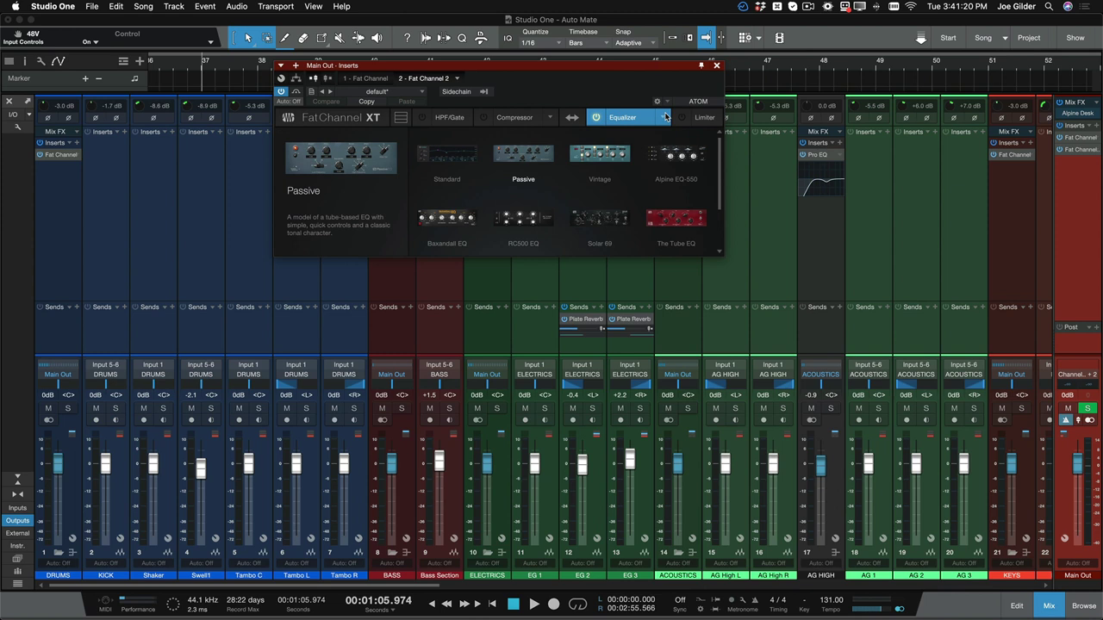
# Close the EQ model list, keeping Passive as the equalizer model
pyautogui.click(664, 117)
pyautogui.click(665, 117)
pyautogui.click(587, 69)
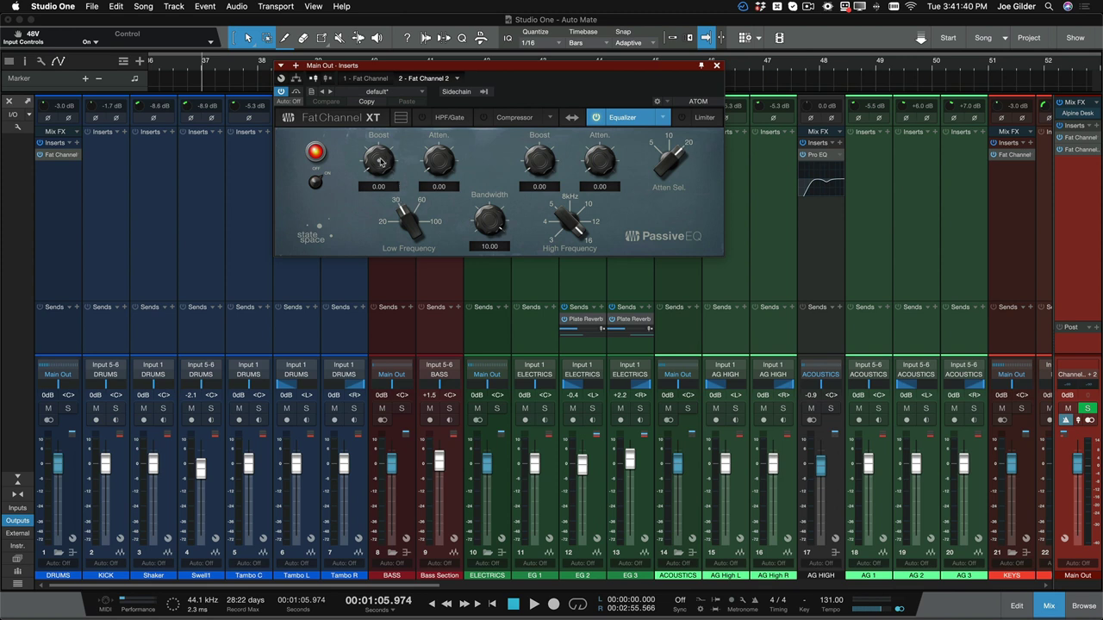
# Raise the Passive EQ Low Boost to 3.85 and audition it with playback
pyautogui.moveTo(380, 160); pyautogui.dragTo(376, 259)
pyautogui.press('space')
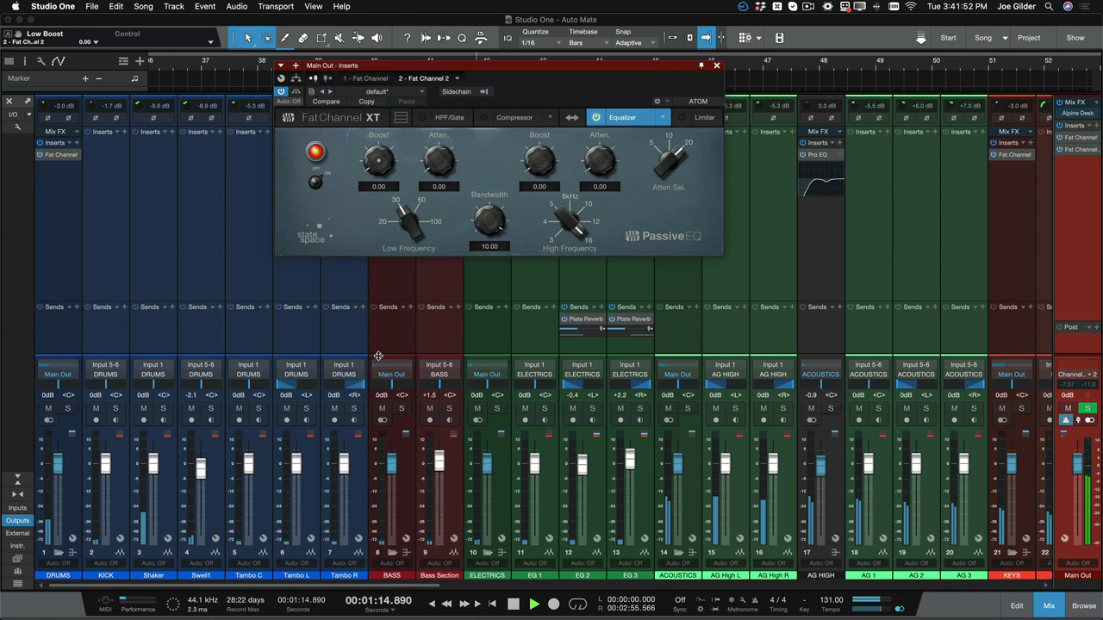
pyautogui.press('space')
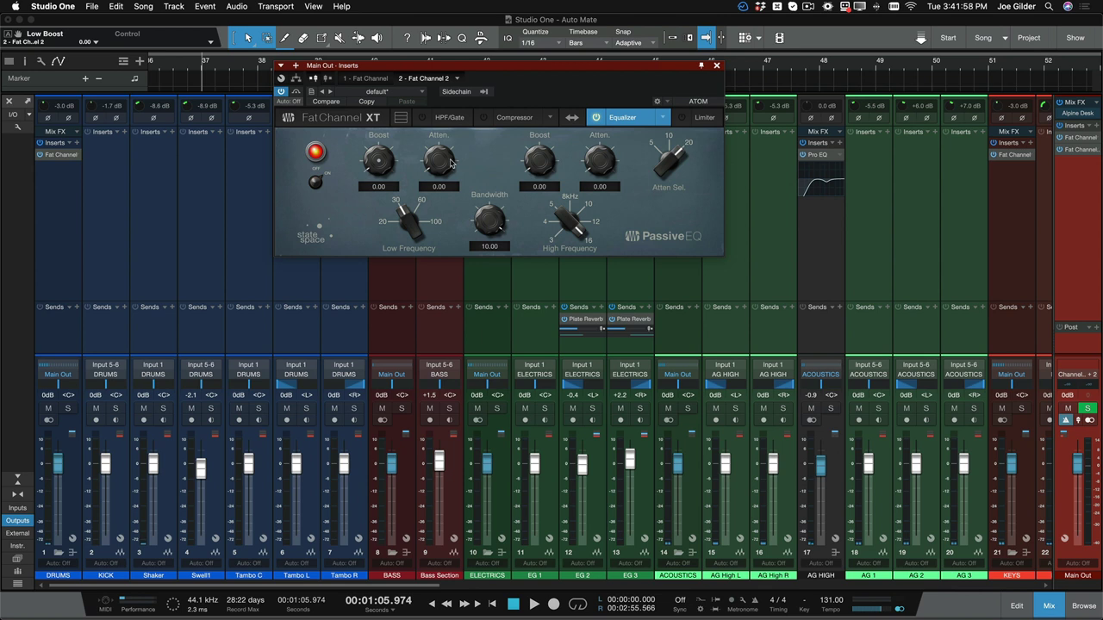
# Return to the arrange view and place the playhead at the bar 40 bump
pyautogui.press('F3')
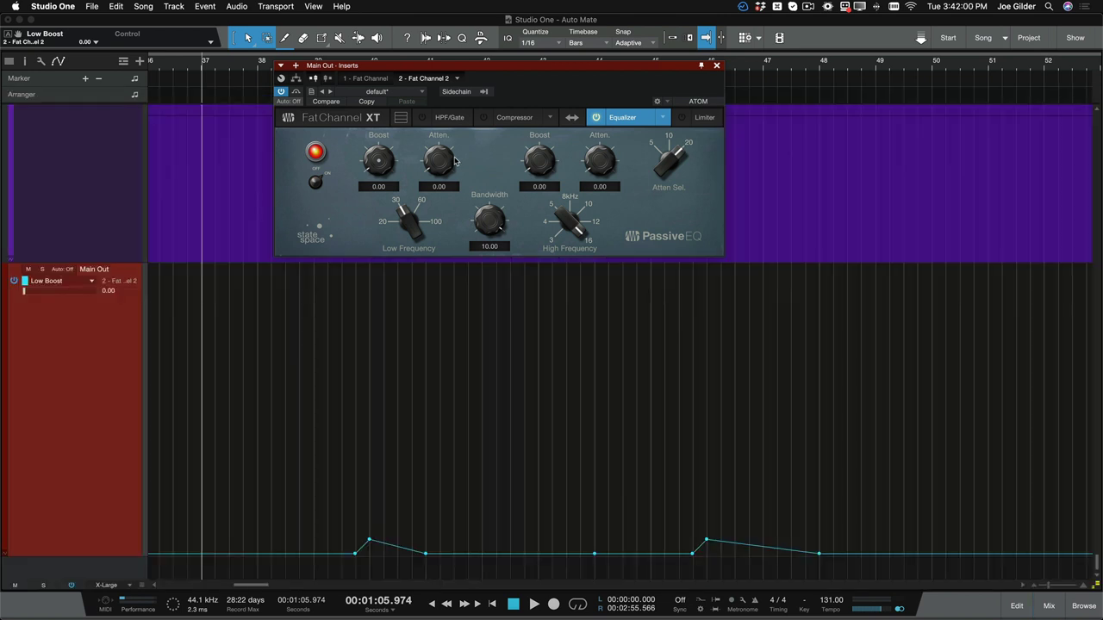
pyautogui.rightClick(379, 161)
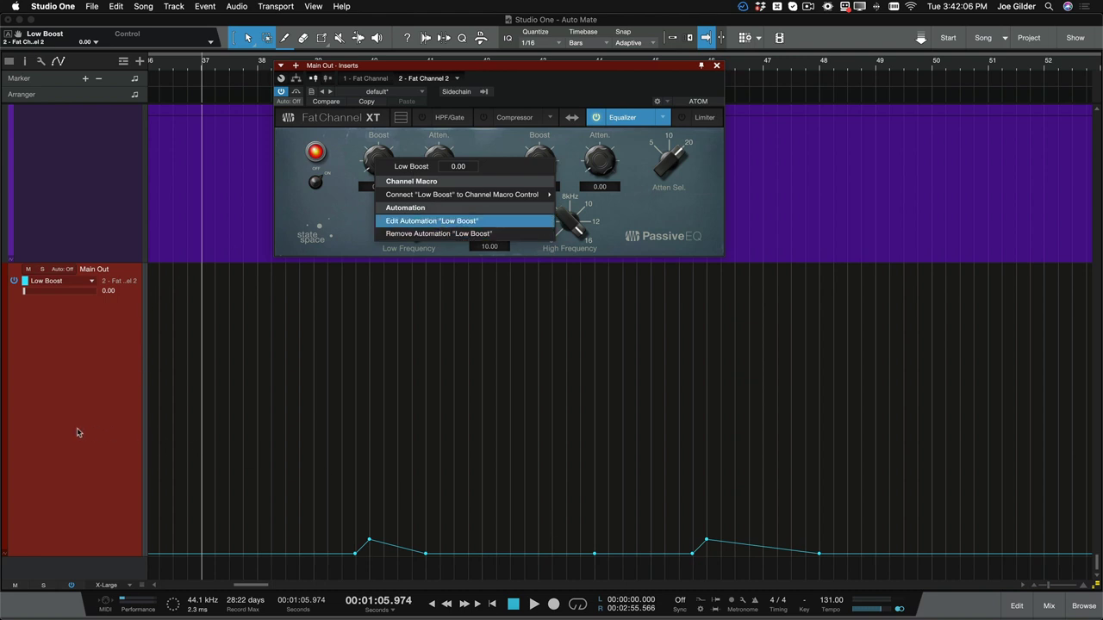
pyautogui.click(392, 425)
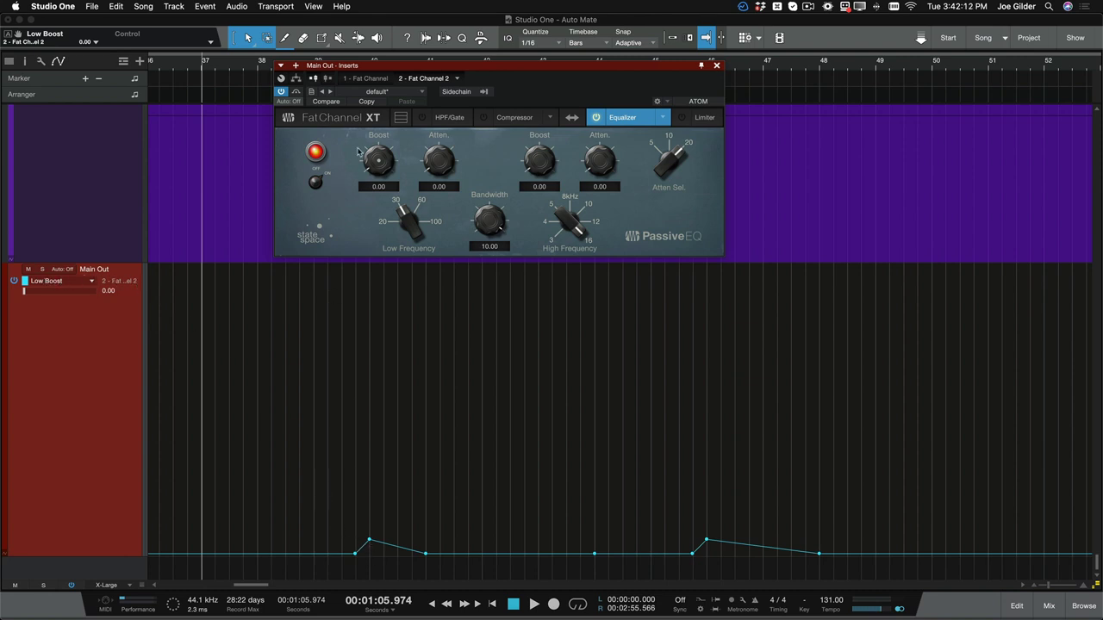
pyautogui.click(369, 526)
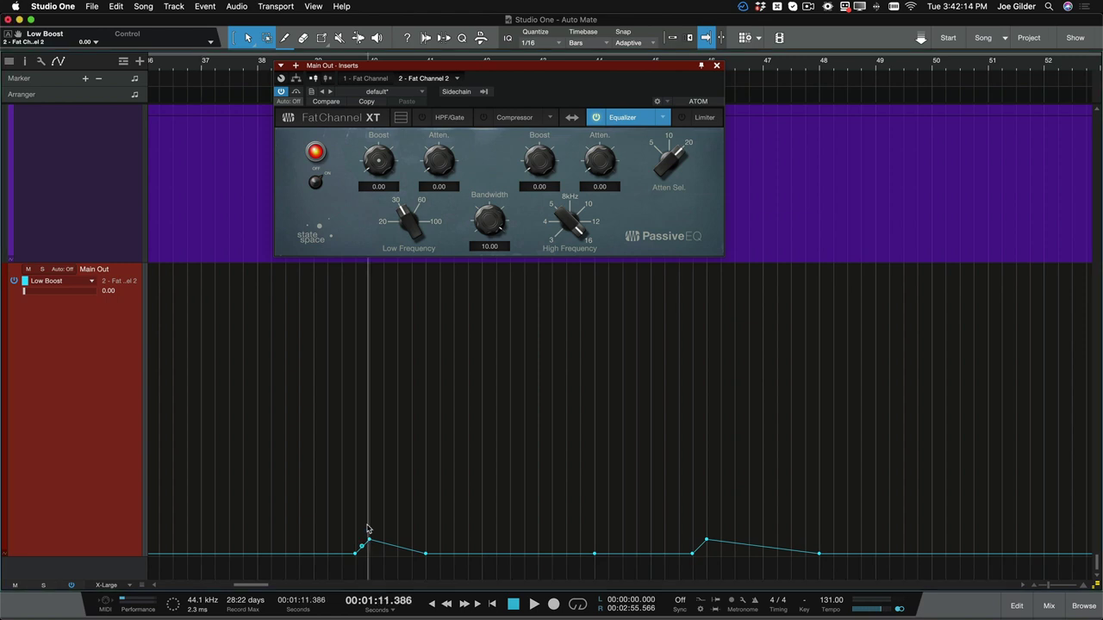
pyautogui.click(373, 525)
# Set Main Out automation to Read and check the Boost readout around the bar 40 bump
pyautogui.click(65, 270)
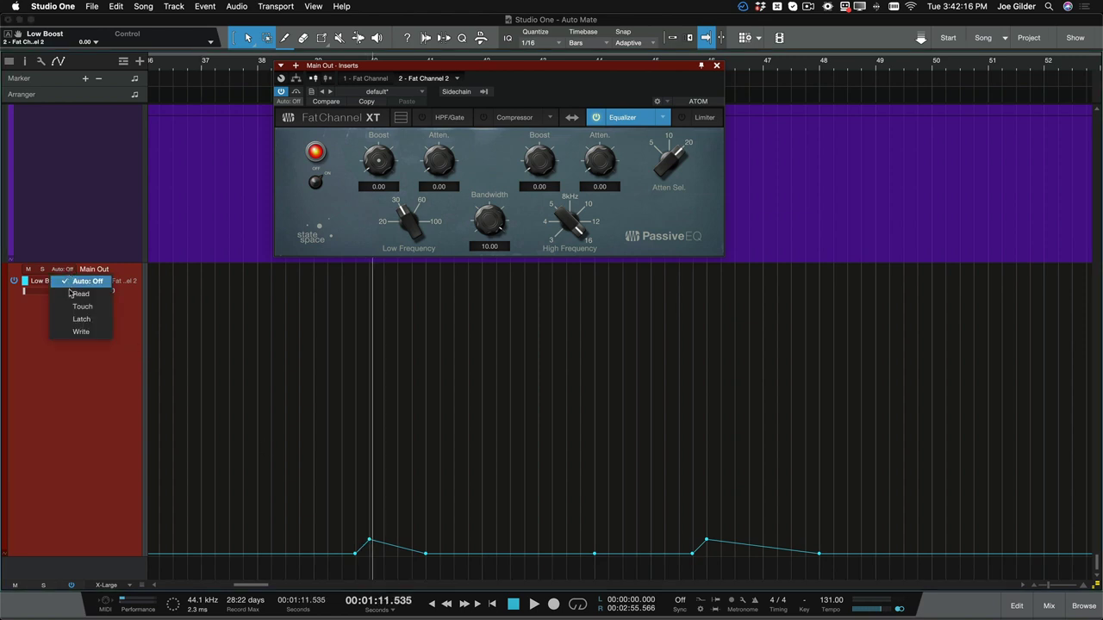
pyautogui.click(74, 294)
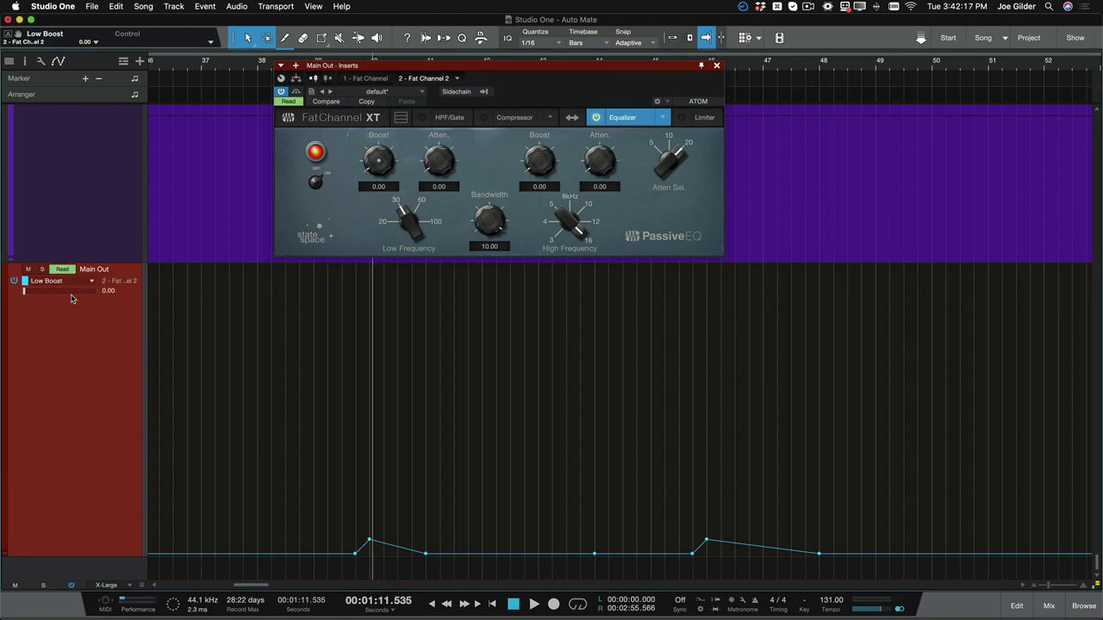
pyautogui.click(366, 503)
pyautogui.click(371, 507)
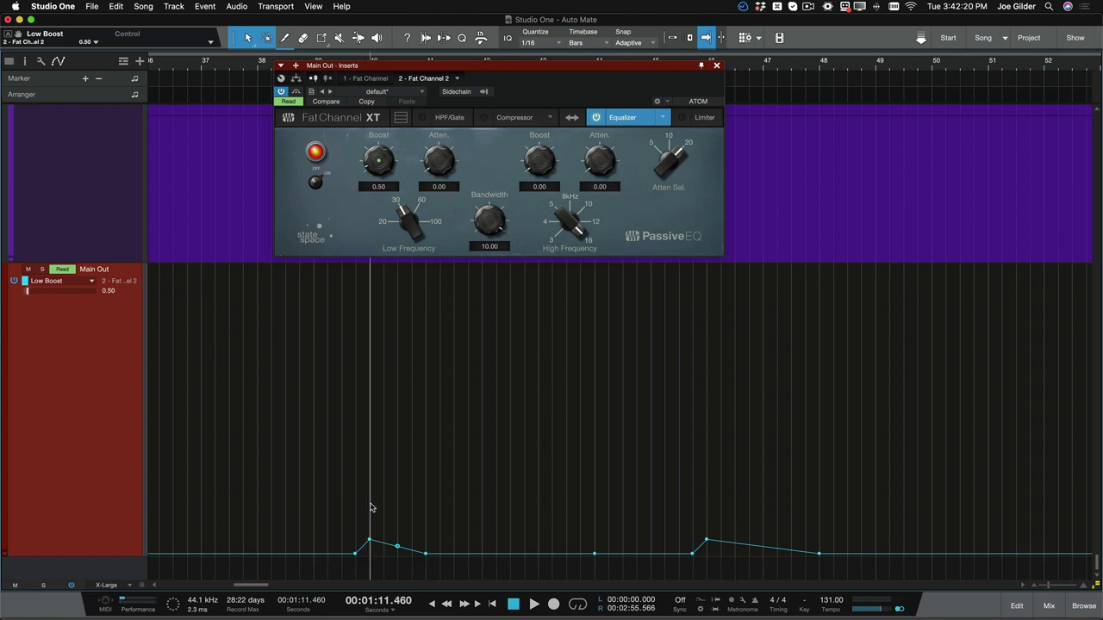
pyautogui.click(335, 509)
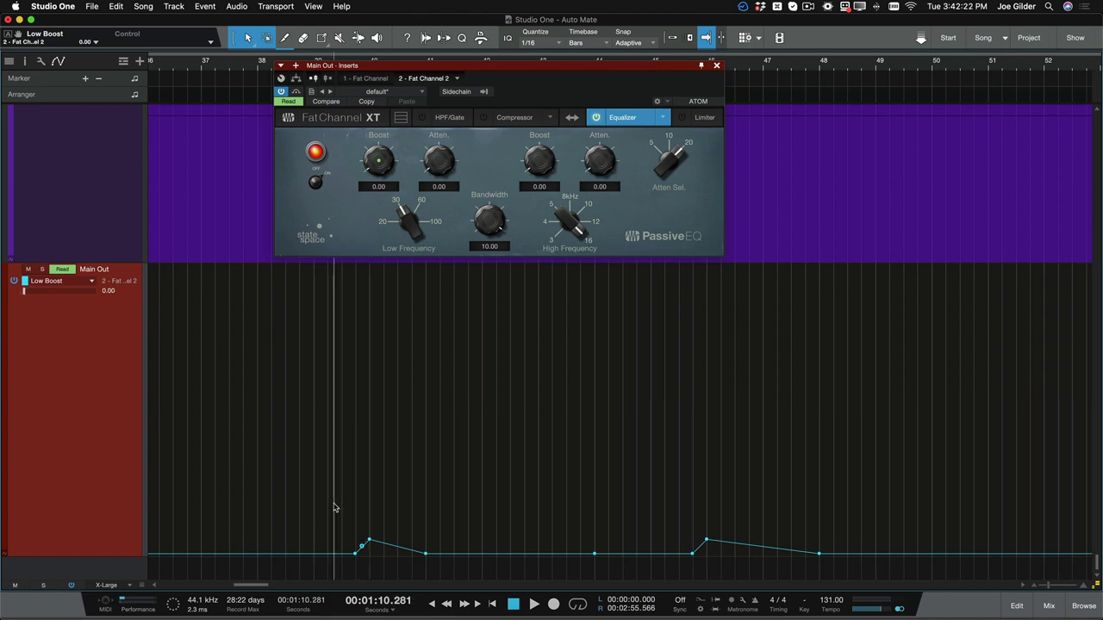
pyautogui.click(304, 467)
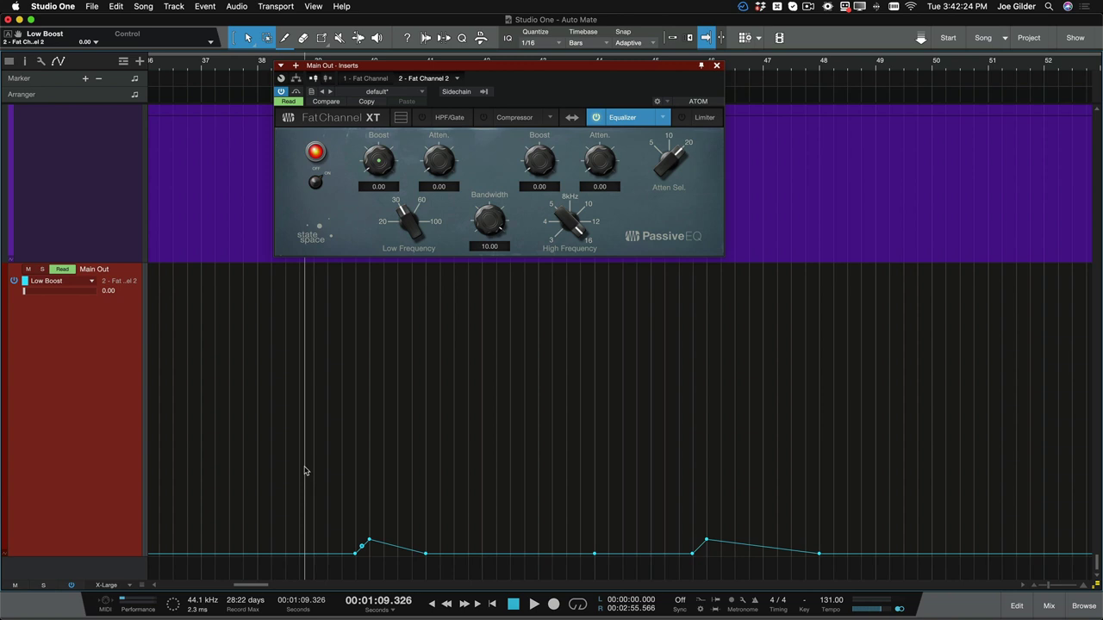
pyautogui.moveTo(369, 542)
pyautogui.click(701, 489)
pyautogui.click(381, 512)
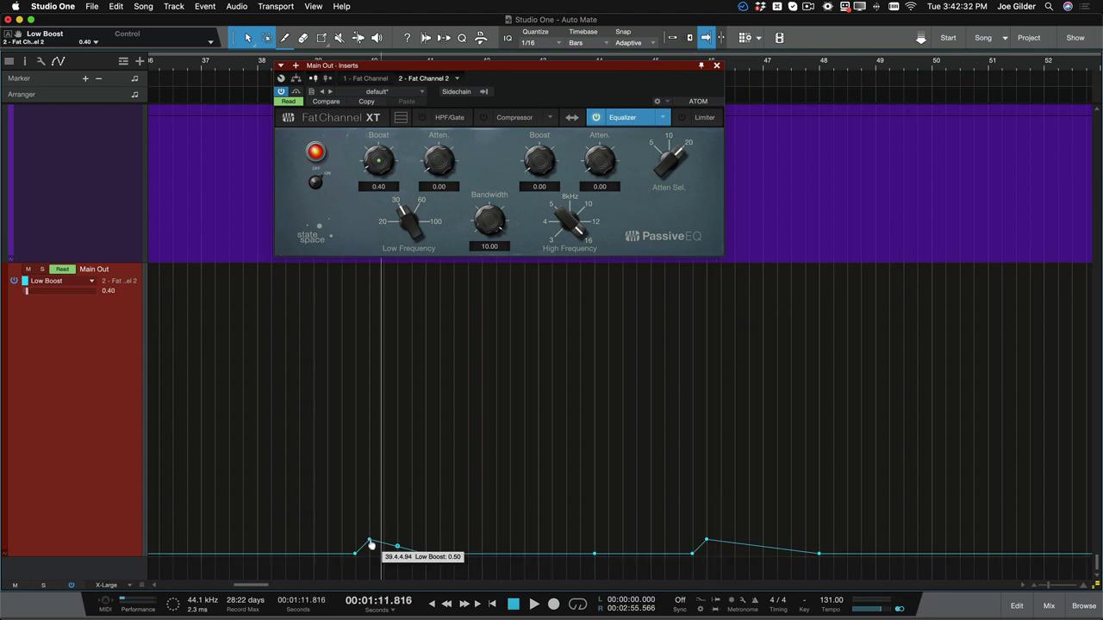
# Raise the bar 40 bump's peak and audition it from just before the peak
pyautogui.moveTo(370, 541); pyautogui.dragTo(370, 355)
pyautogui.hscroll(-3, 483, 559)
pyautogui.hscroll(-1, 483, 559)
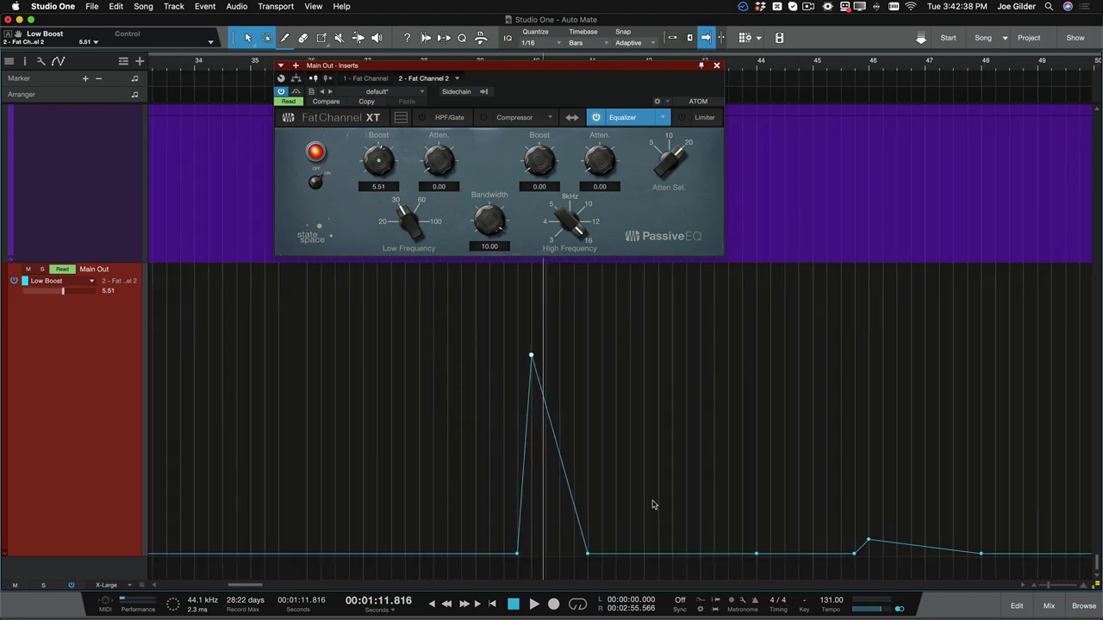
pyautogui.click(466, 477)
pyautogui.click(419, 465)
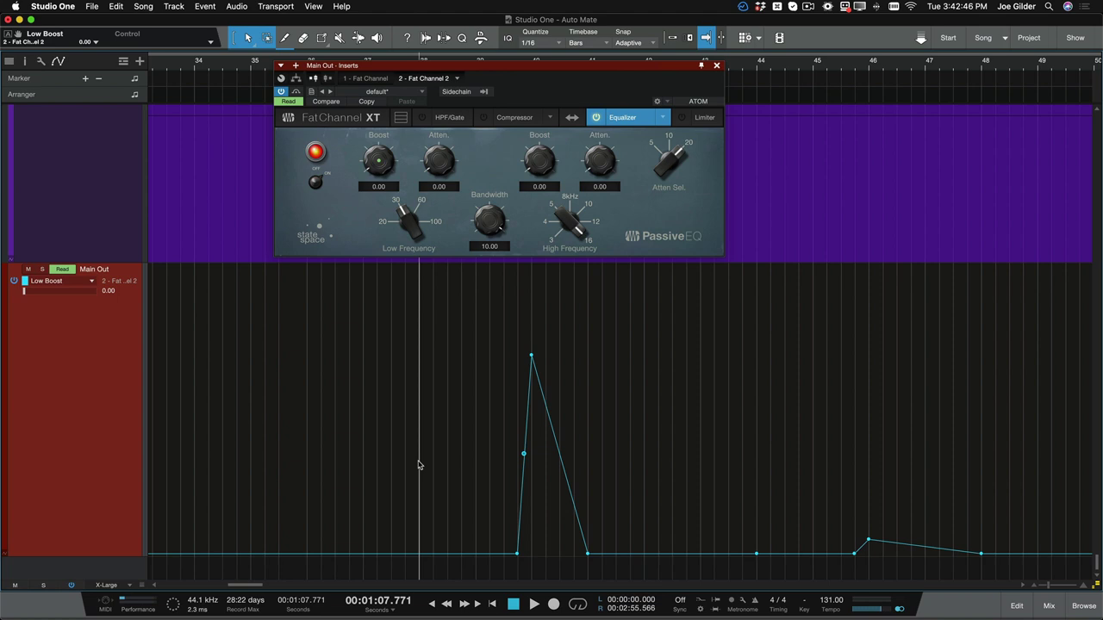
pyautogui.press('space')
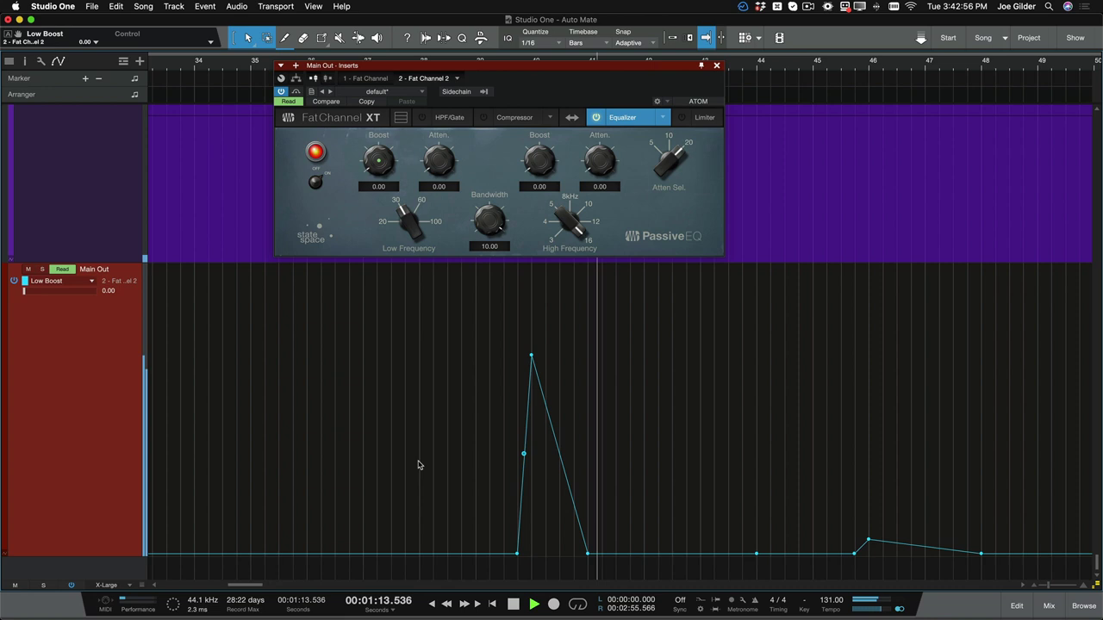
pyautogui.press('space')
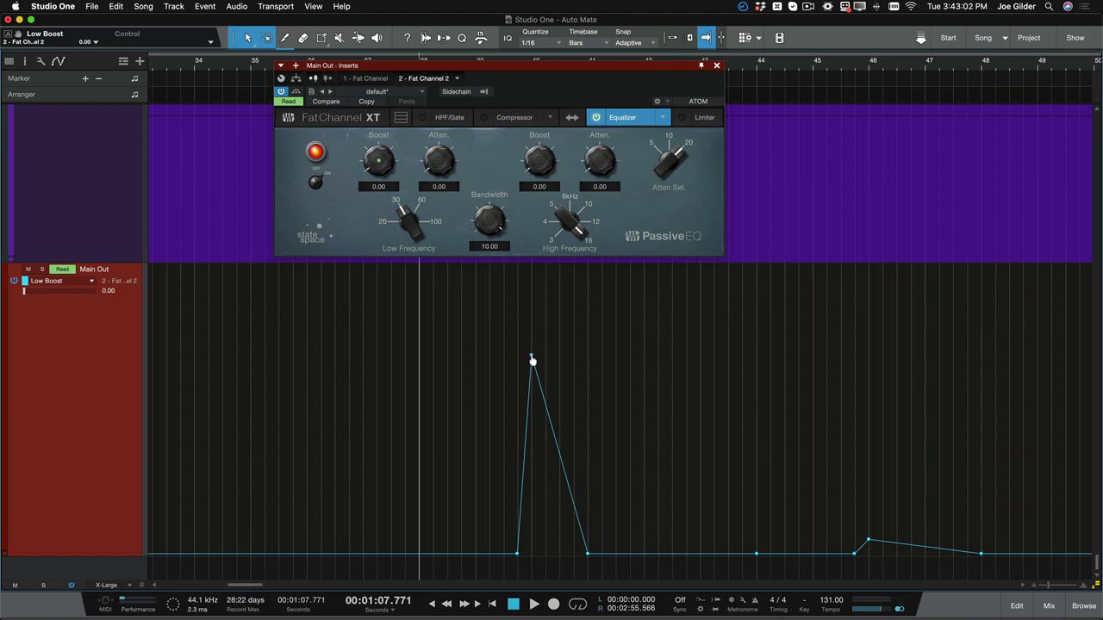
# Push the peak to the 10.00 lane maximum and play the extreme boost
pyautogui.moveTo(532, 361)
pyautogui.moveTo(532, 361); pyautogui.dragTo(531, 267)
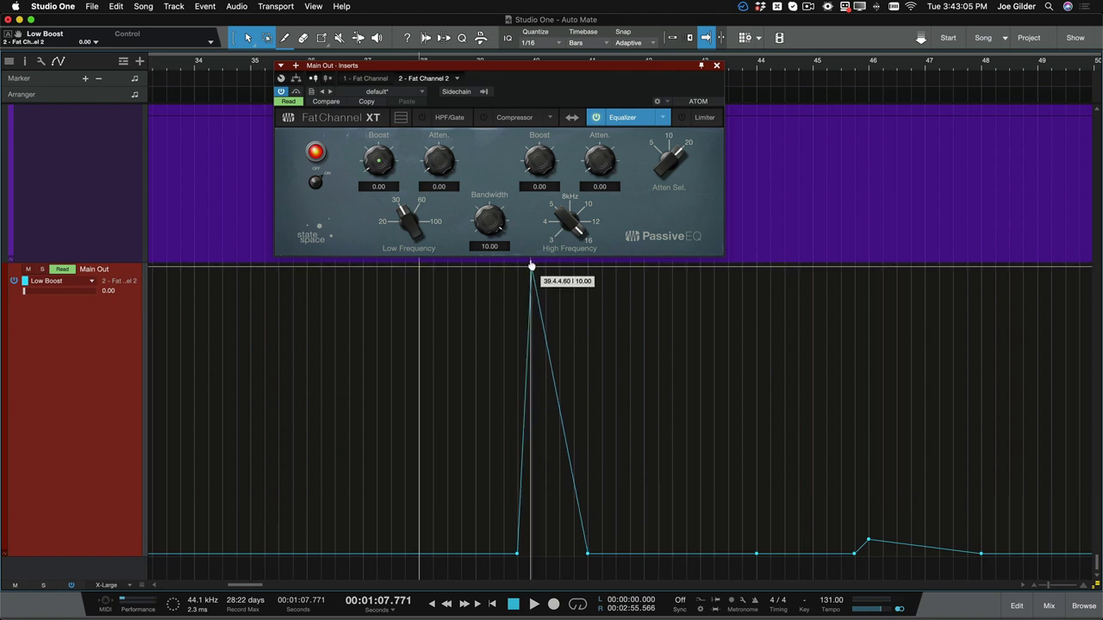
pyautogui.click(485, 414)
pyautogui.press('space')
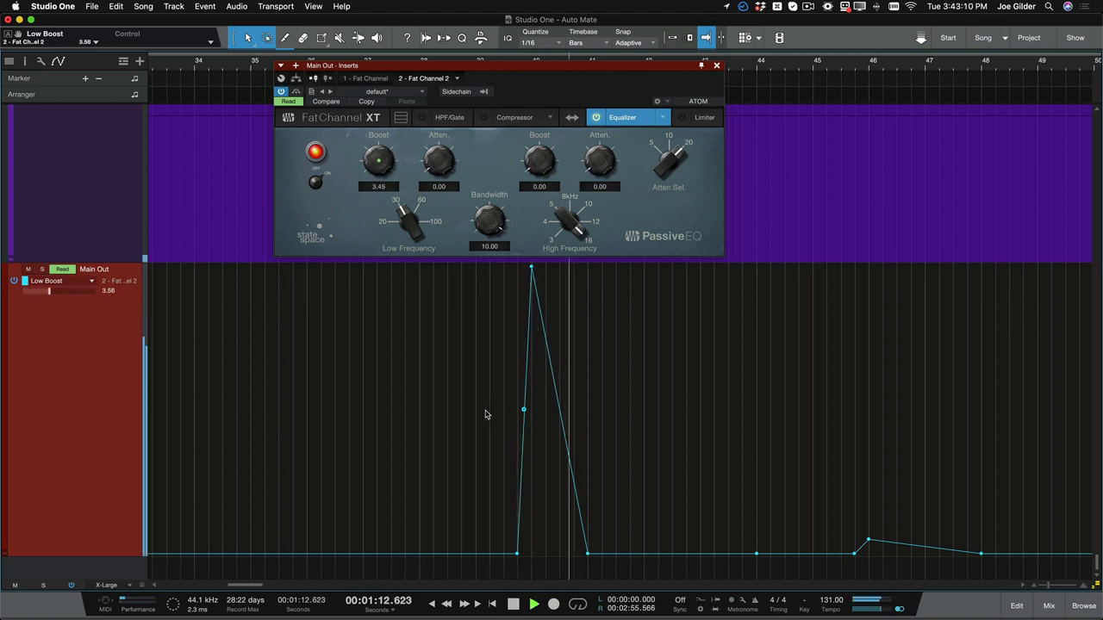
pyautogui.press('space')
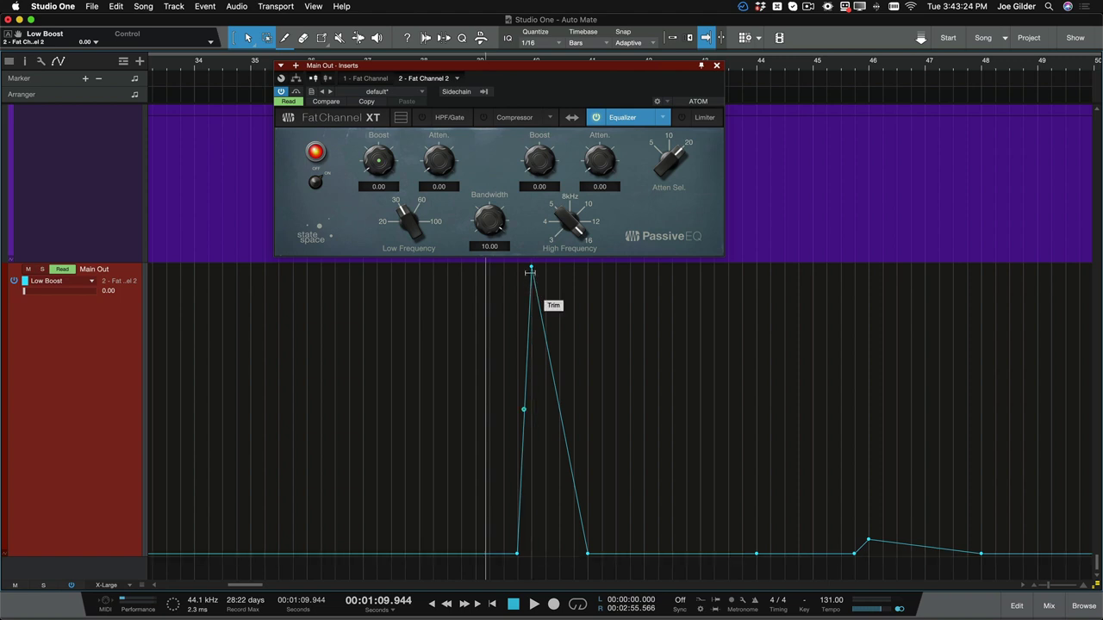
# Trim the tall spike down to a 0.84 bump and audition the subtle boost
pyautogui.moveTo(531, 284); pyautogui.dragTo(655, 398)
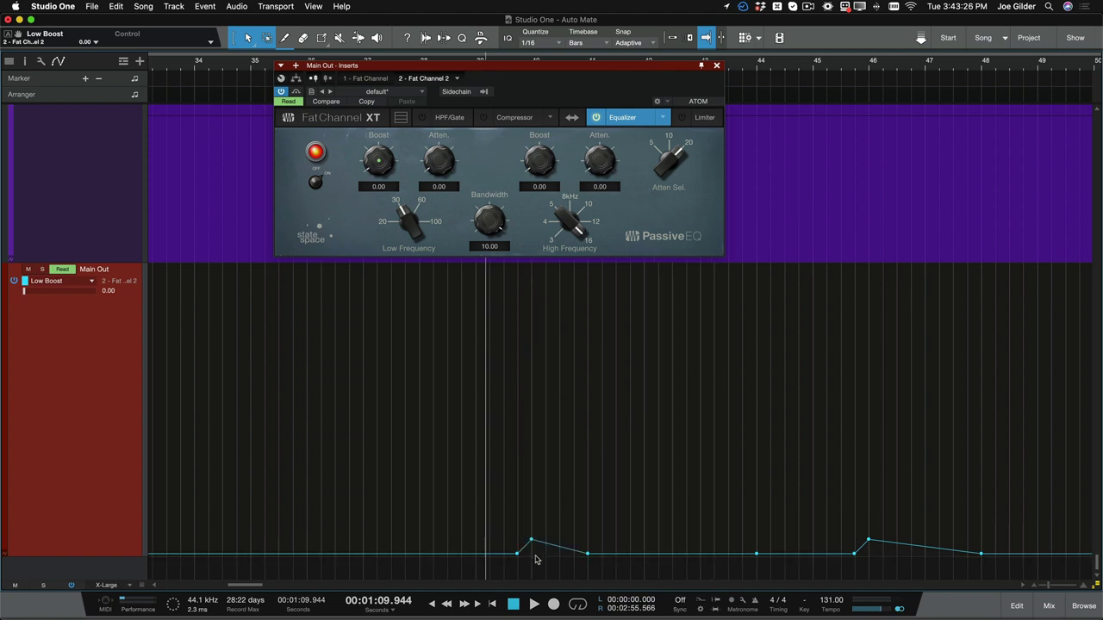
pyautogui.moveTo(531, 539); pyautogui.dragTo(532, 529)
pyautogui.click(389, 524)
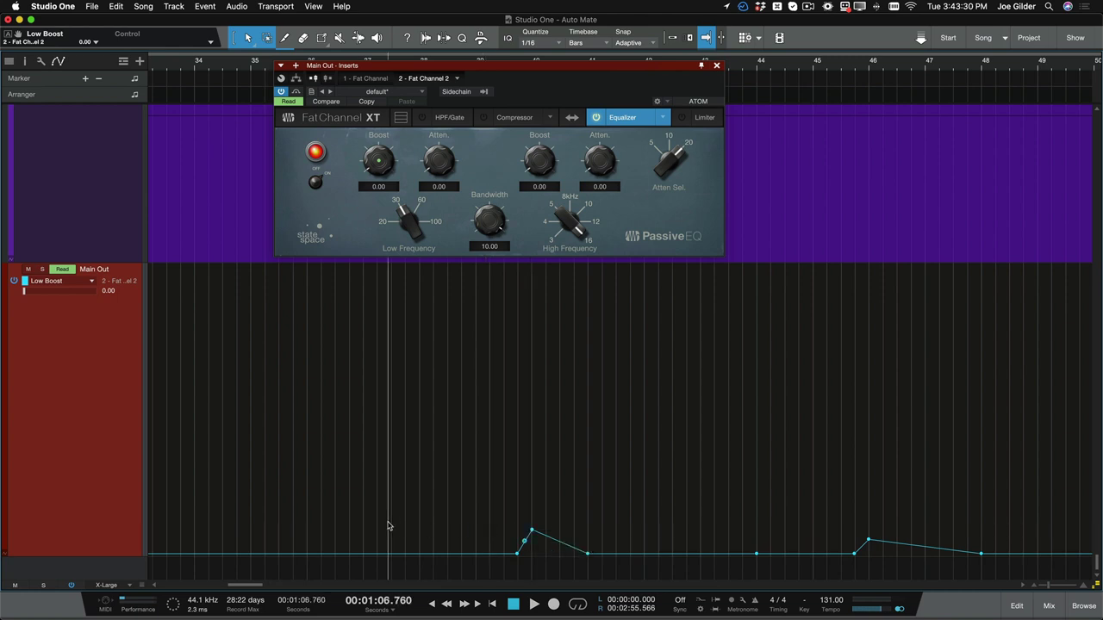
pyautogui.press('space')
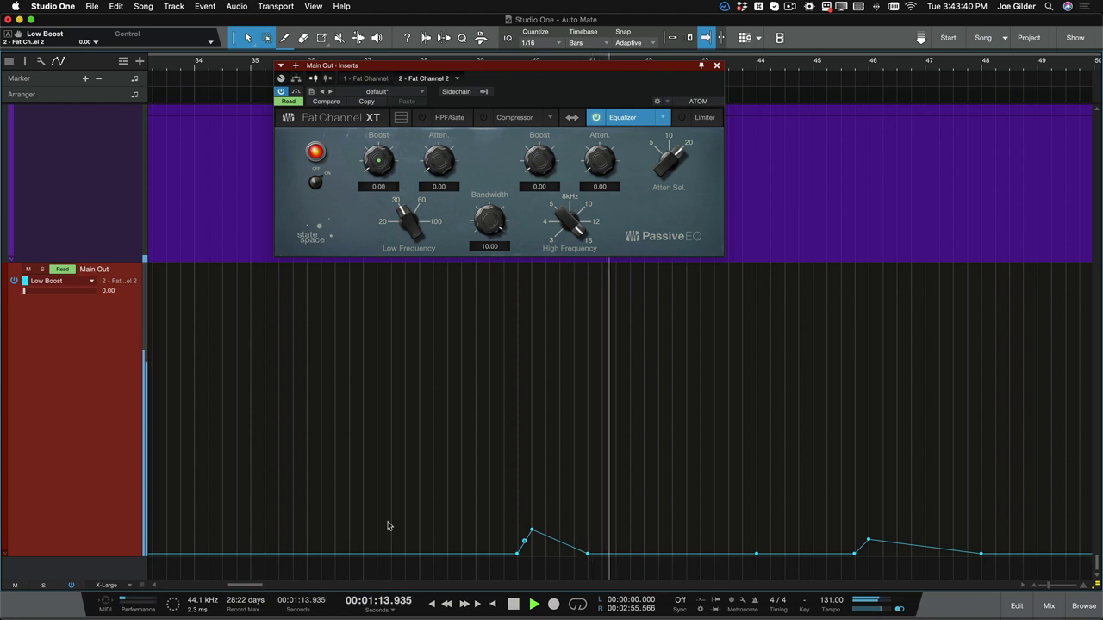
pyautogui.press('space')
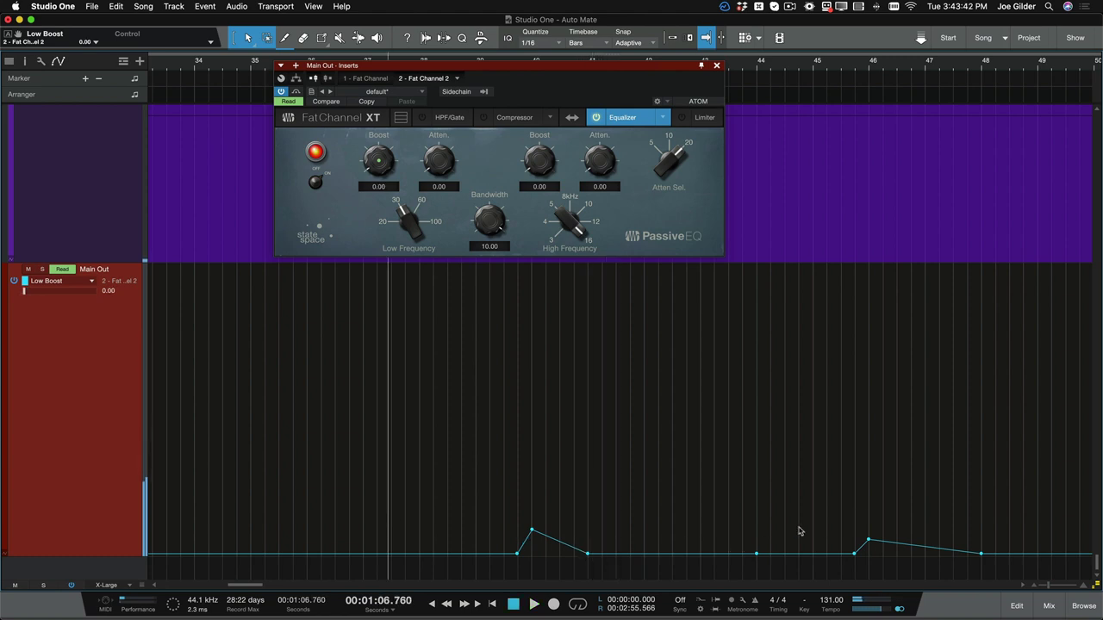
pyautogui.moveTo(532, 536)
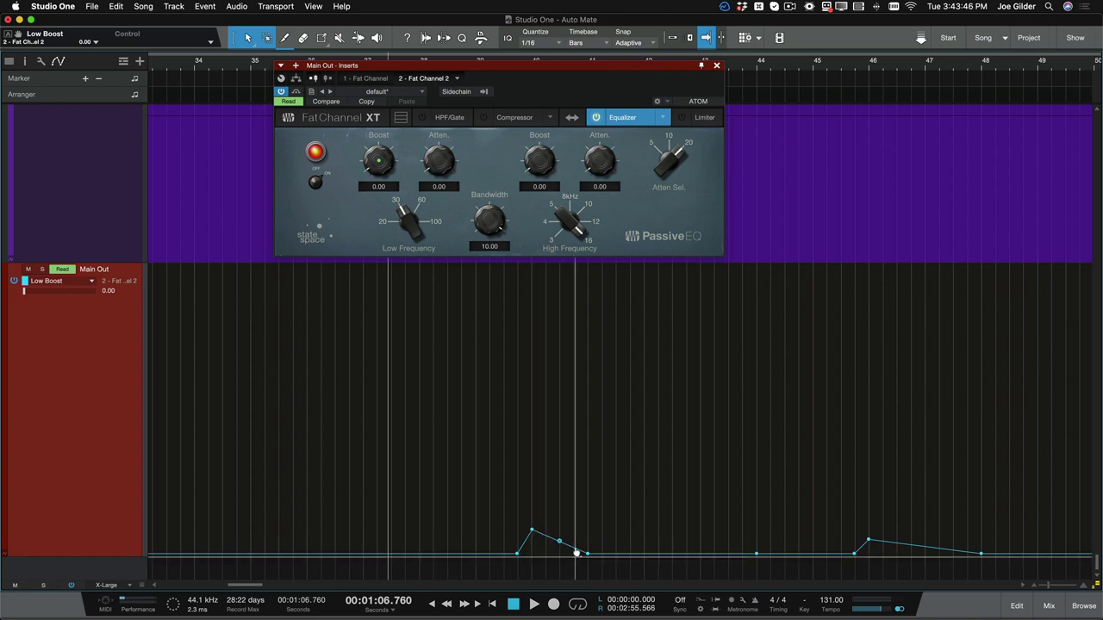
# Bow the bump's falling segment into a smooth curve using its curve handle
pyautogui.click(559, 541)
pyautogui.scroll(5, 568, 552)
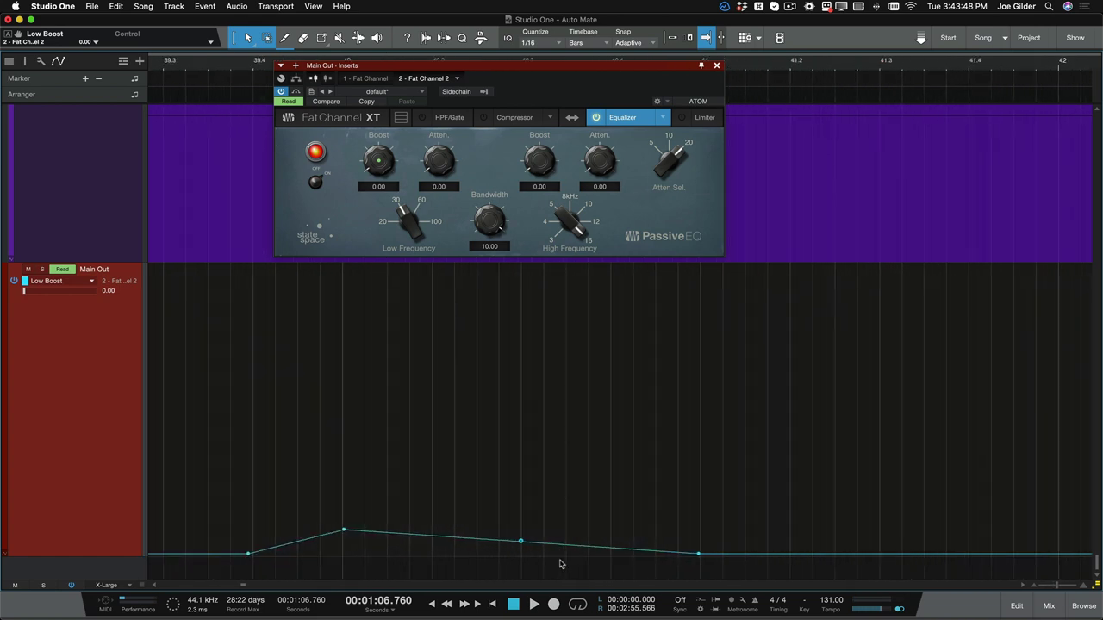
pyautogui.moveTo(520, 544)
pyautogui.mouseDown()
pyautogui.moveTo(522, 559)
pyautogui.moveTo(525, 534)
pyautogui.moveTo(517, 552)
pyautogui.mouseUp()
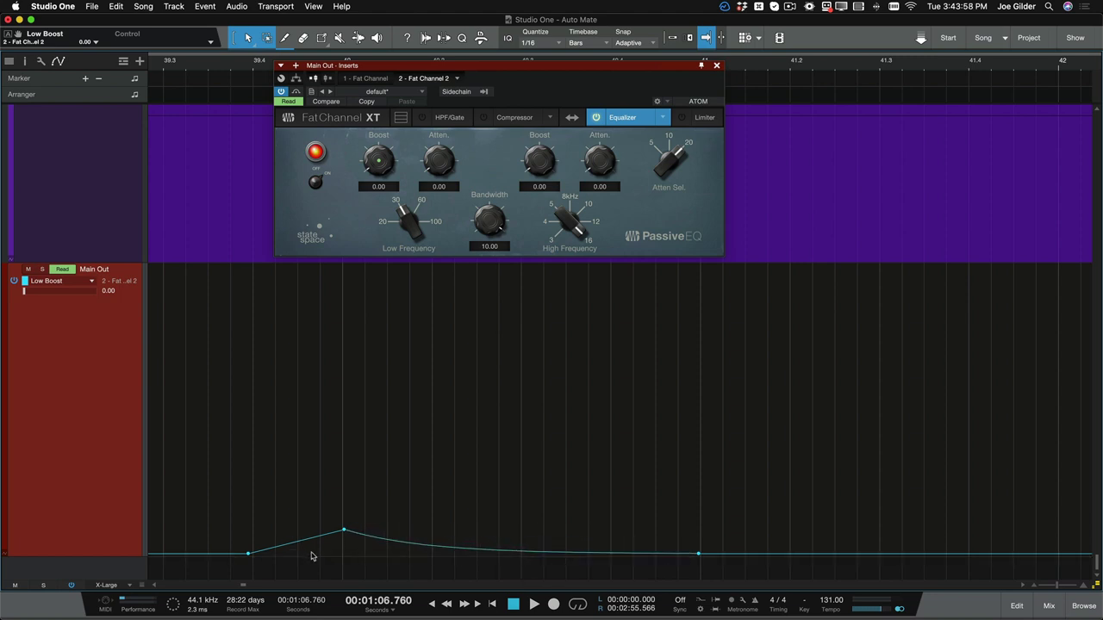